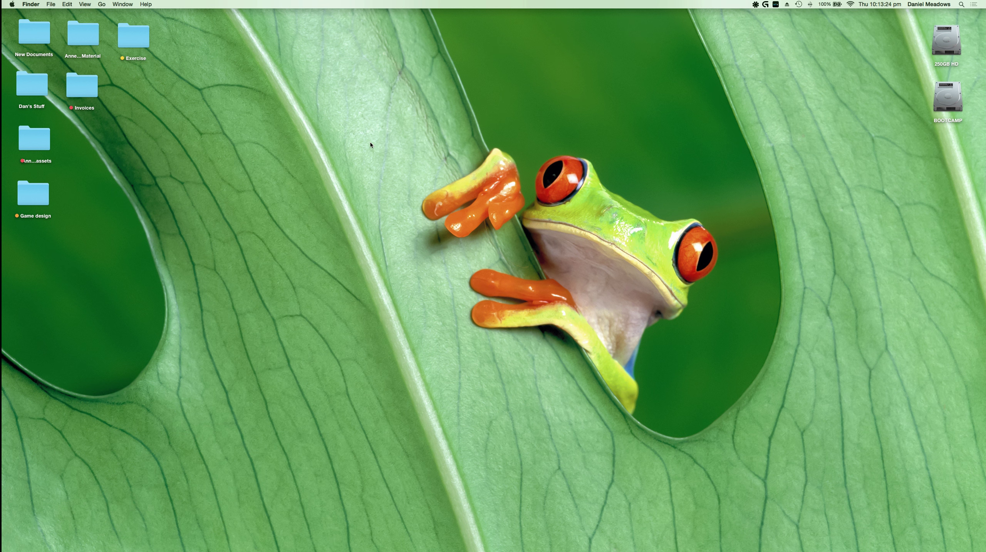
Launch Mail from the Dock.
mouse_move(397, 542)
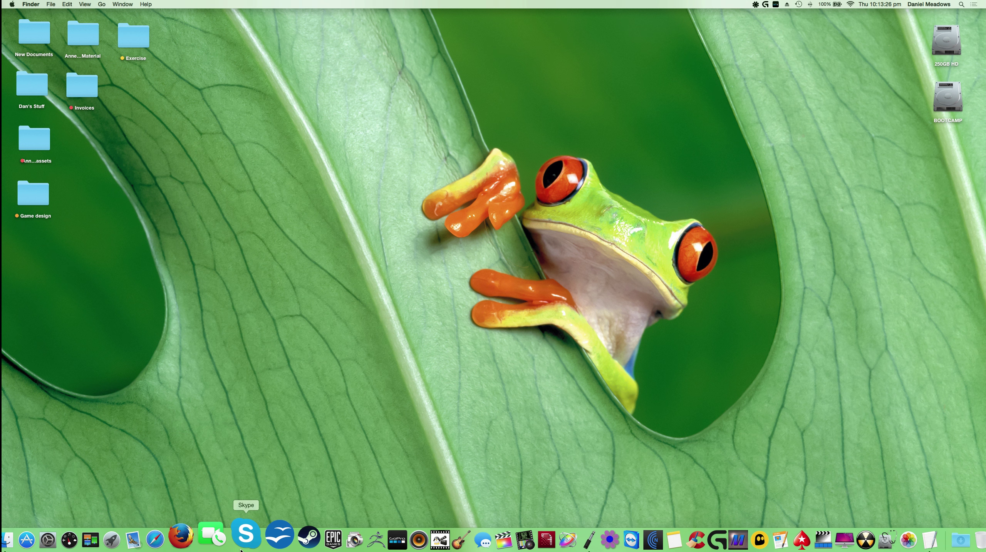
left_click(160, 535)
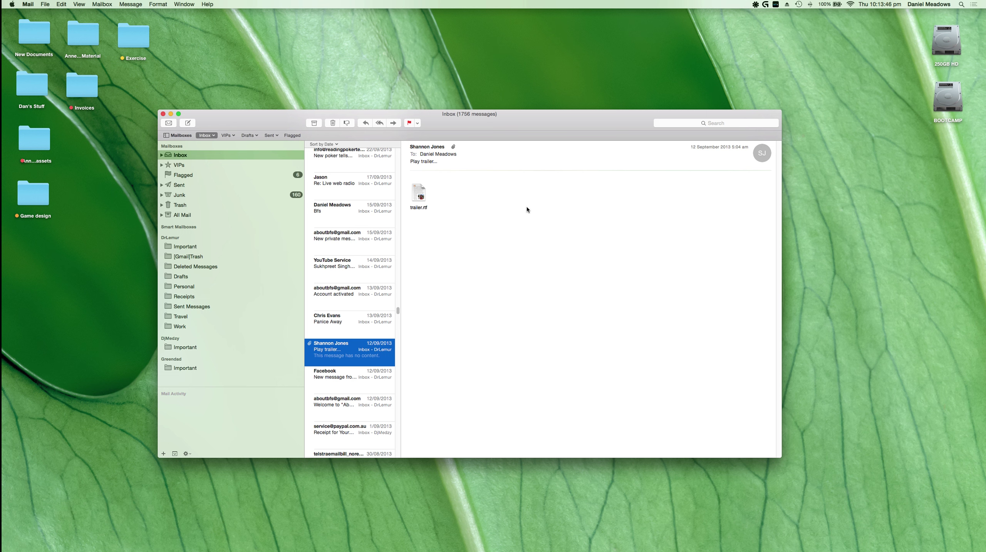
Open the Mail application menu to reach Preferences.
left_click(28, 4)
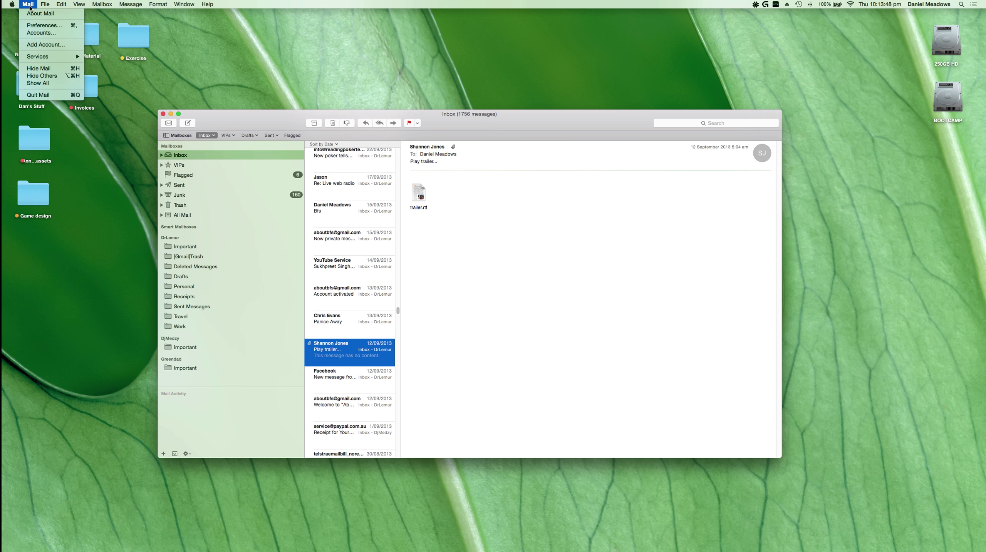
Accept the unverified smtp.myacn.net.au certificate in Preferences and review each of the three Google accounts.
left_click(38, 26)
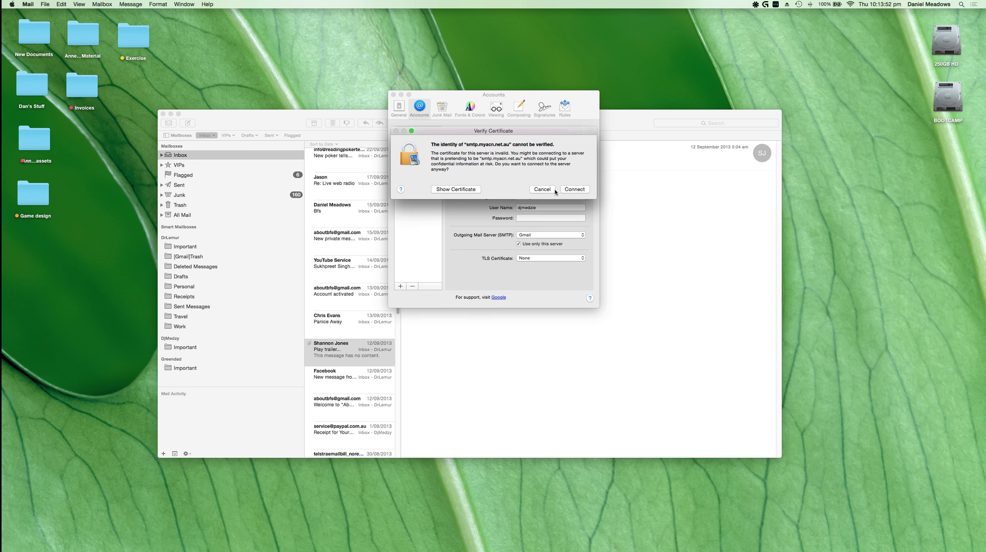
left_click(580, 190)
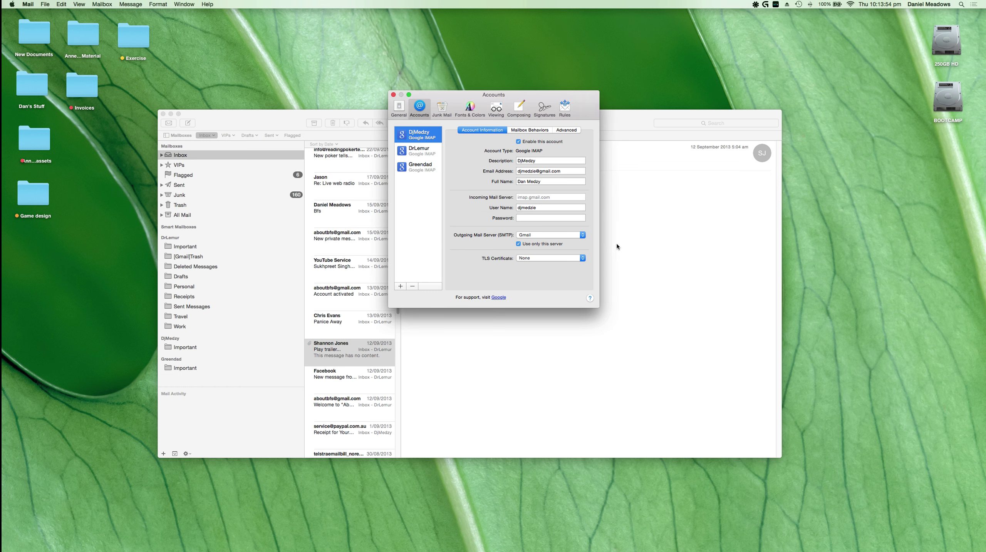
left_click(415, 156)
left_click(422, 172)
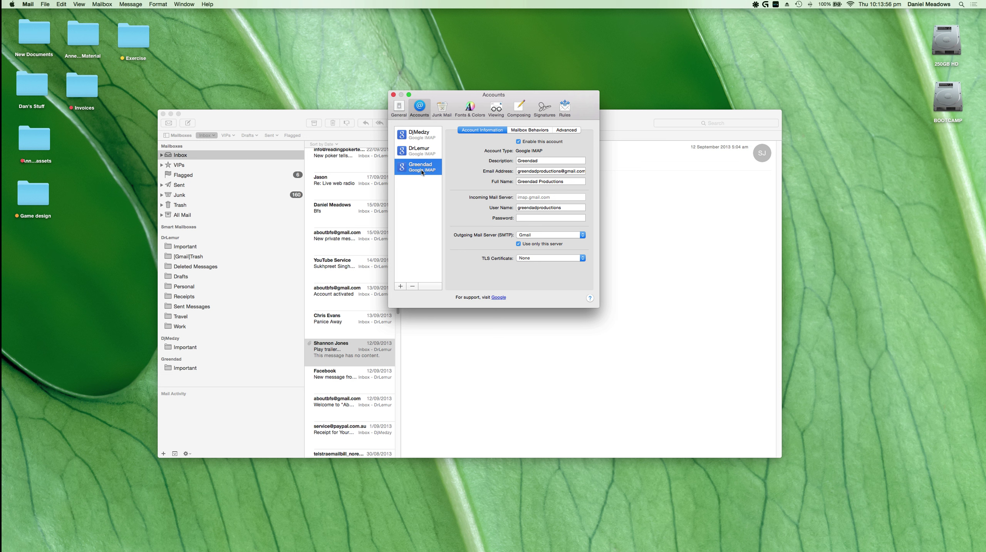
left_click(426, 150)
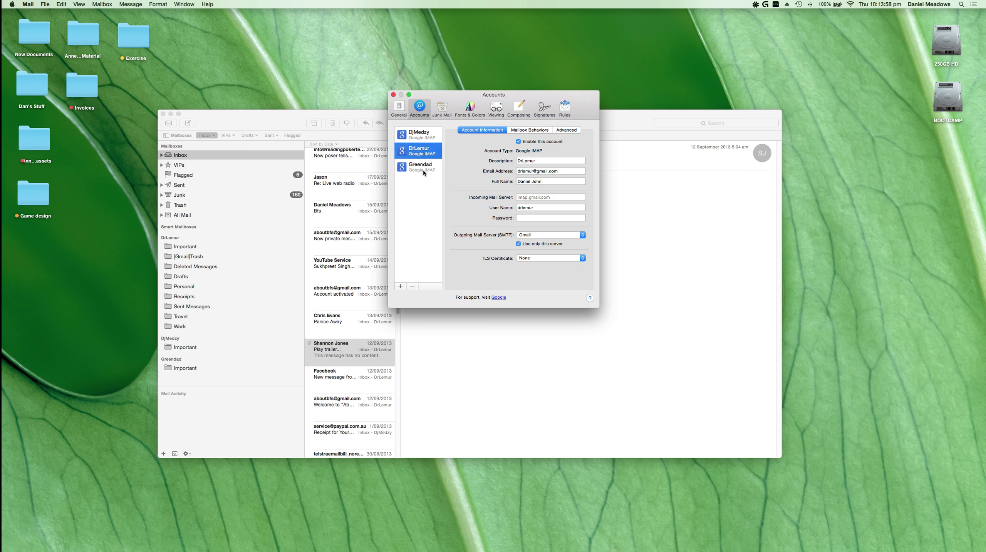
left_click(424, 167)
left_click(424, 151)
left_click(423, 134)
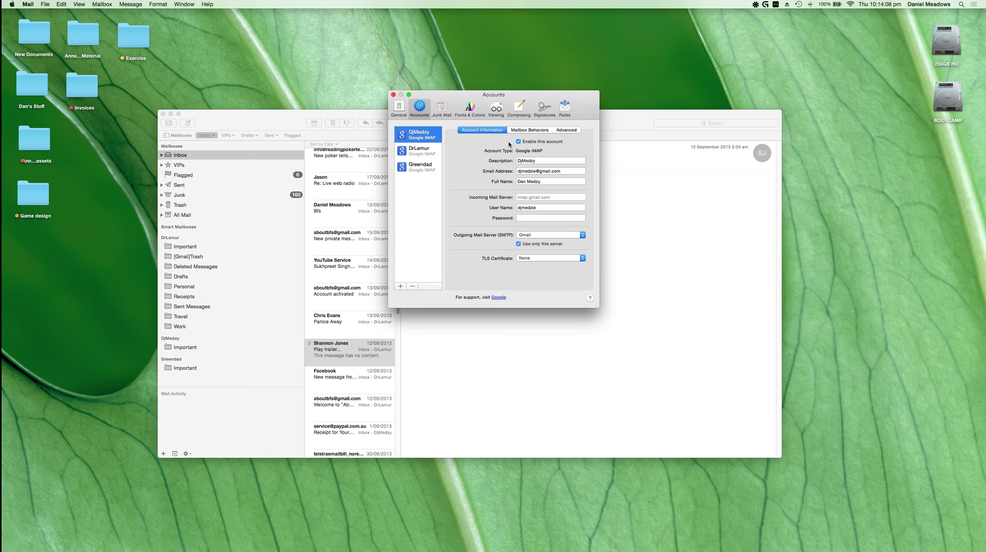
left_click(516, 111)
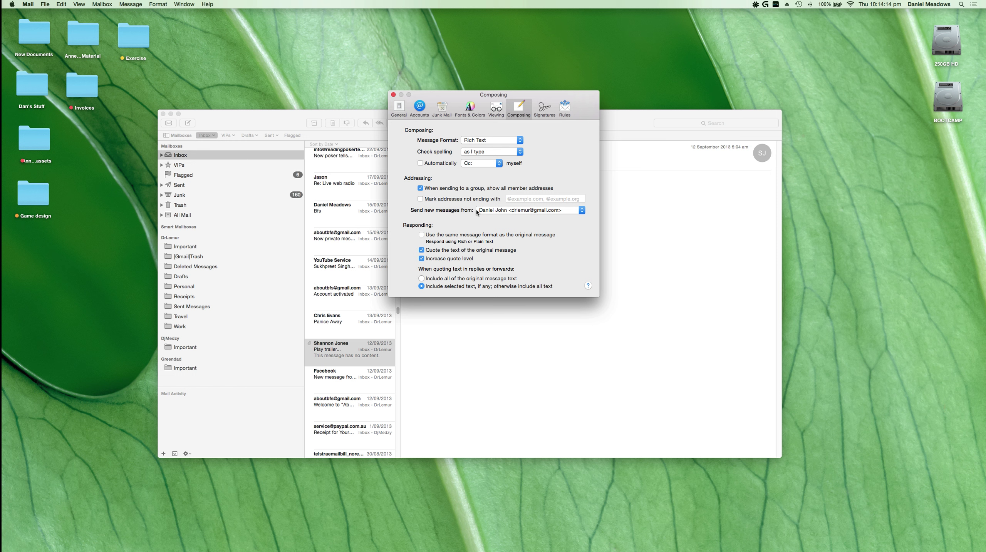
Check the 'Send new messages from' choices and keep the current default account.
left_click(537, 211)
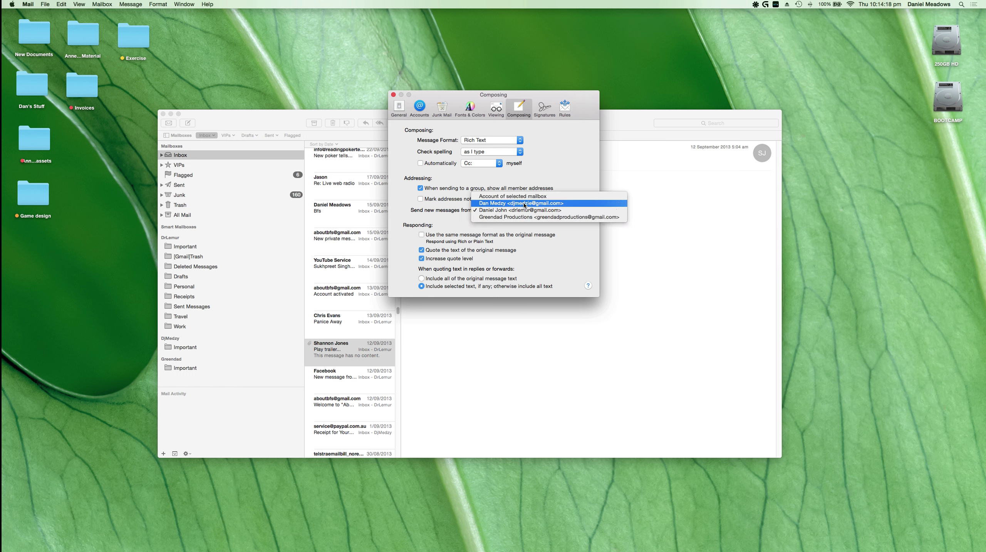
left_click(531, 209)
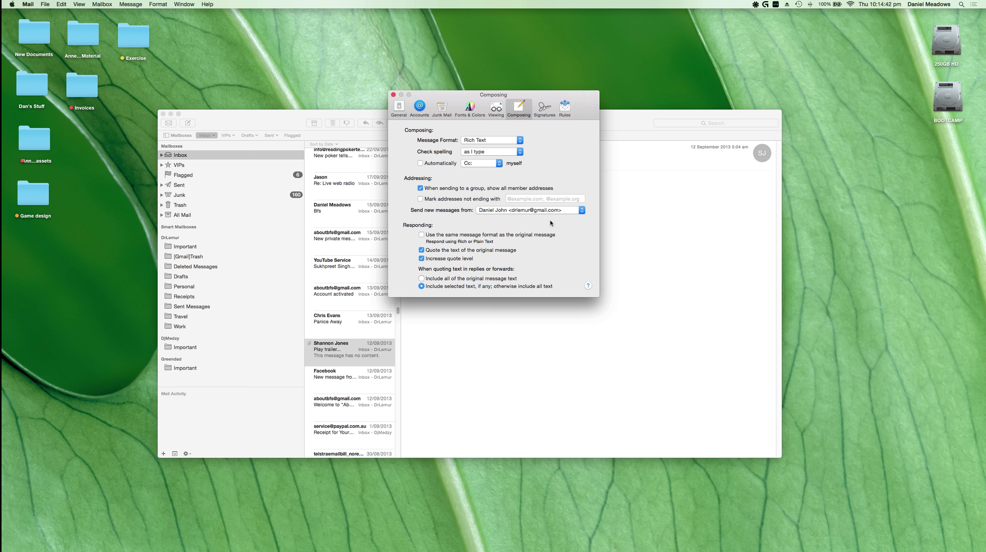
Close Preferences and nudge the Mail window slightly to the right.
left_click(394, 95)
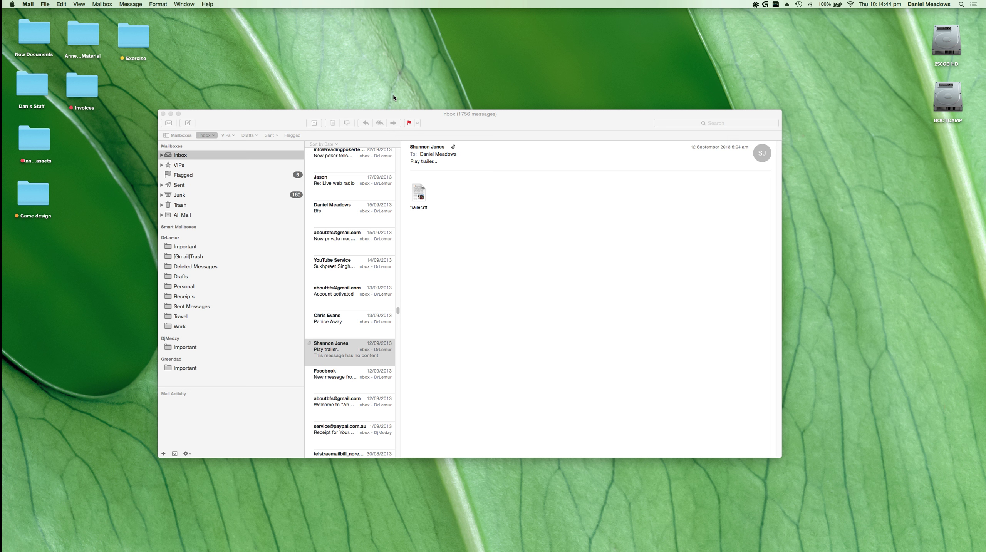
left_click_drag(291, 117, 312, 116)
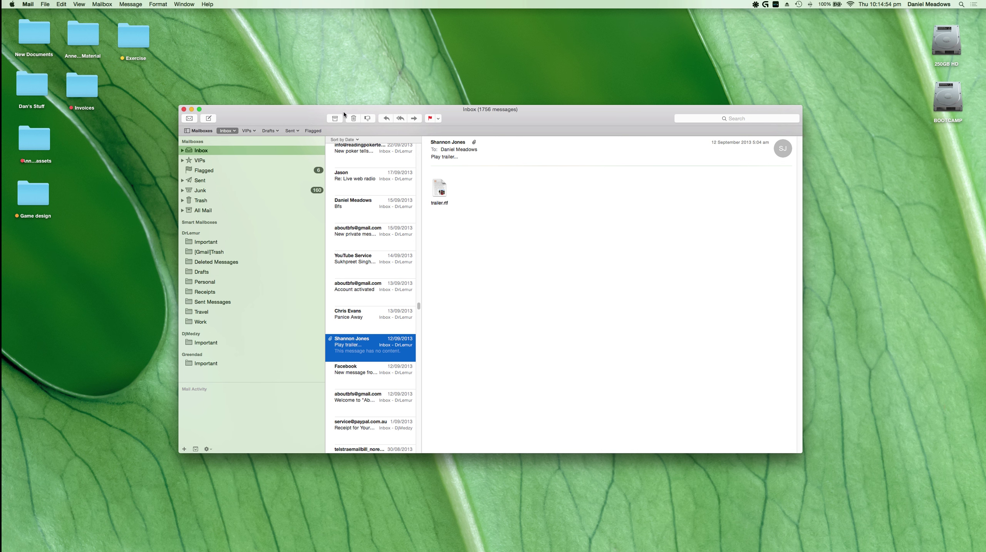
left_click(33, 4)
Open Internet Accounts and look through the three Google accounts, ending on the second.
left_click(38, 36)
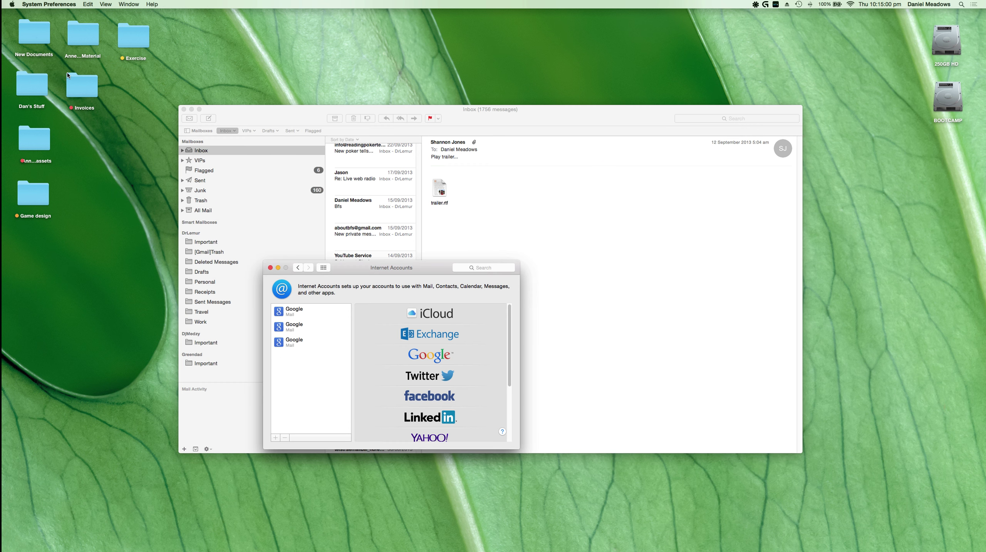
left_click(302, 334)
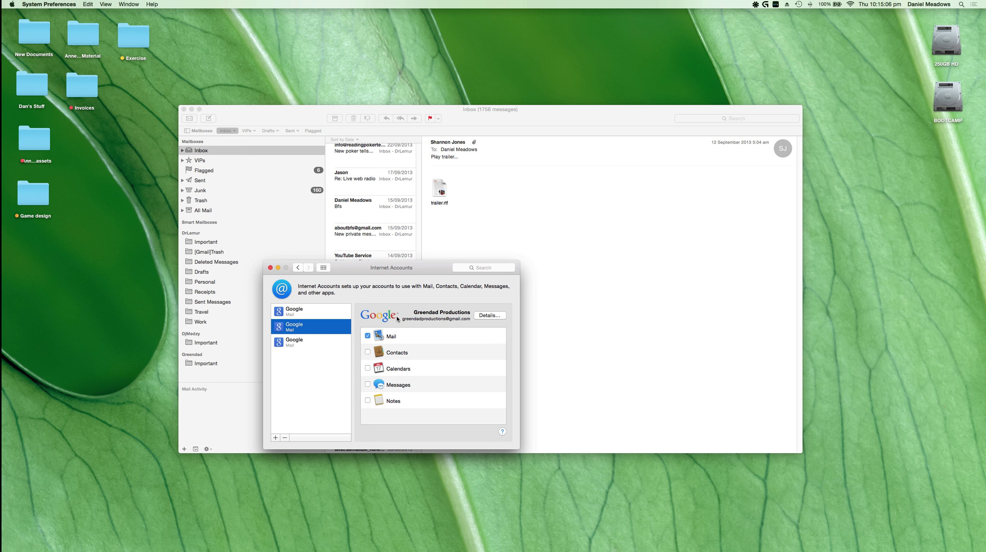
left_click(300, 313)
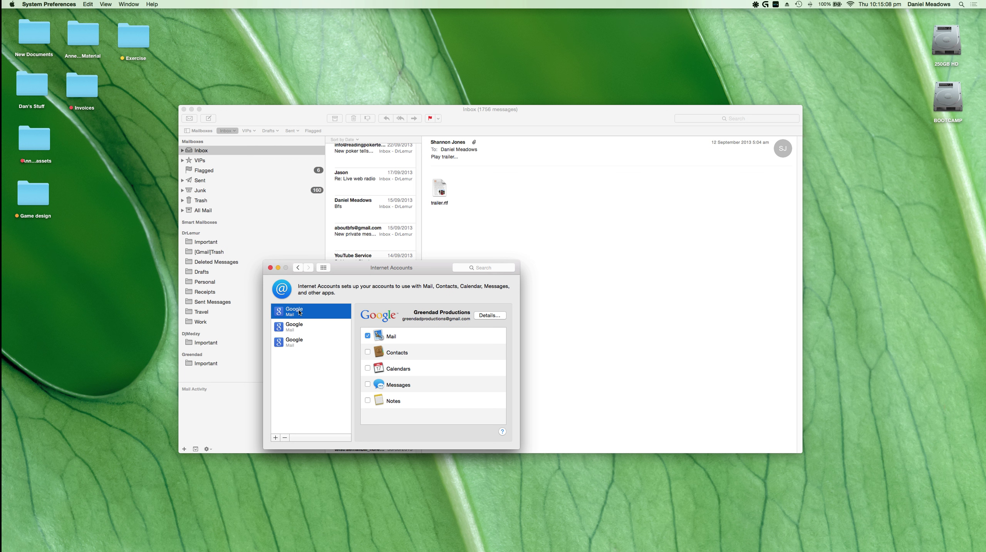
left_click(294, 347)
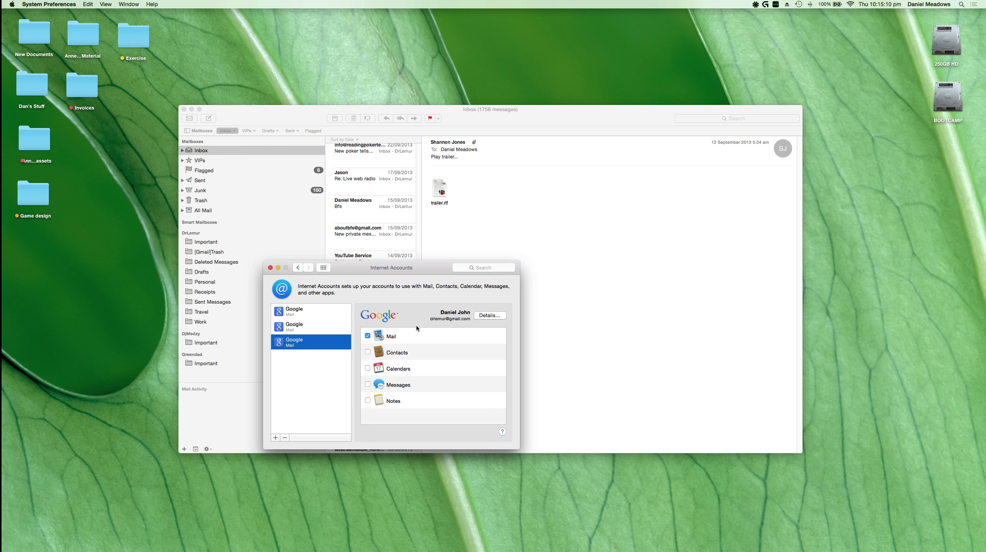
left_click(312, 327)
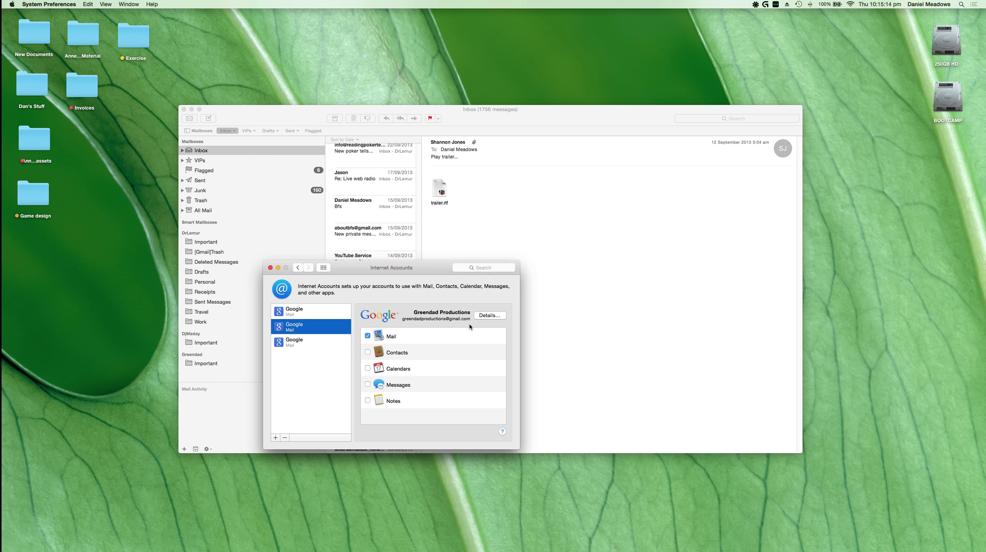
Delete the second Google account and close Internet Accounts.
left_click(284, 438)
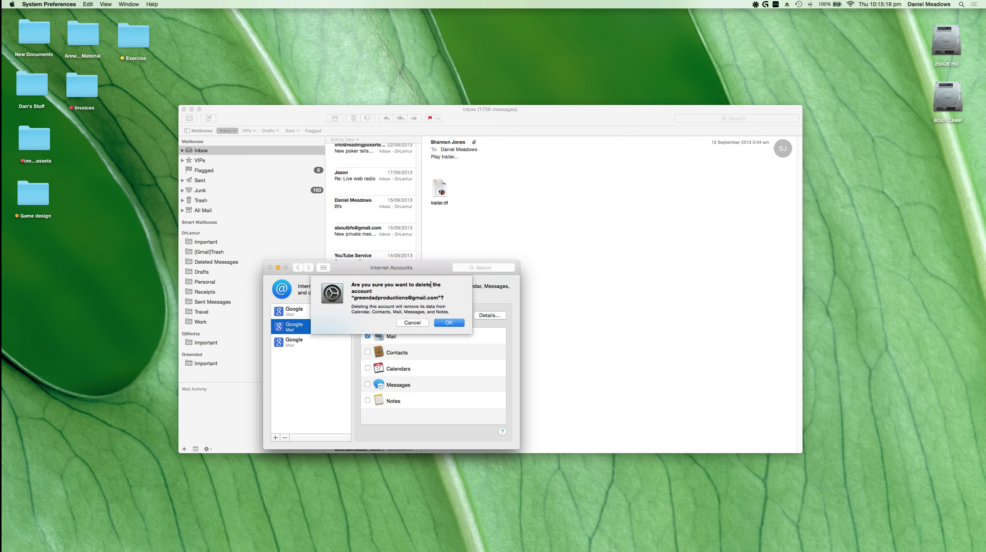
left_click(449, 323)
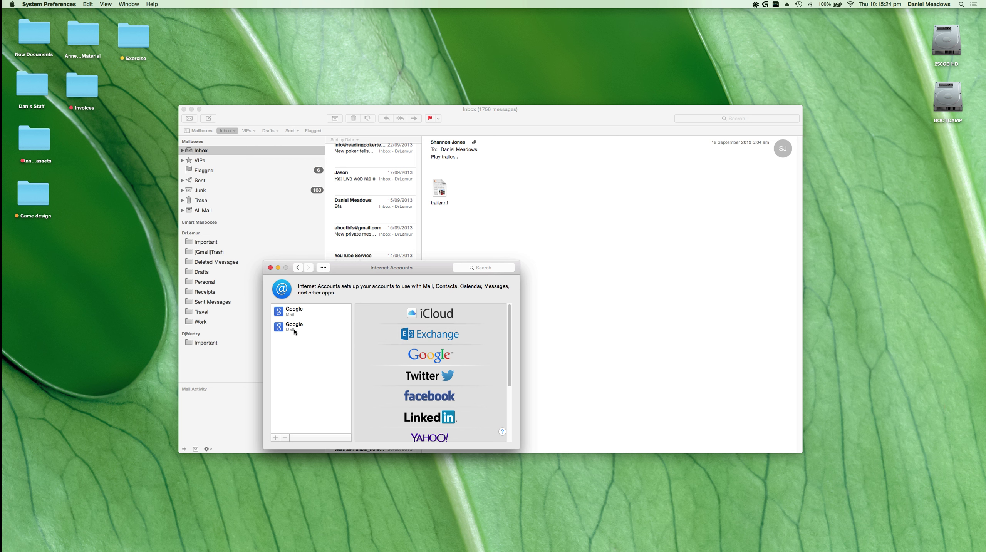
left_click(270, 268)
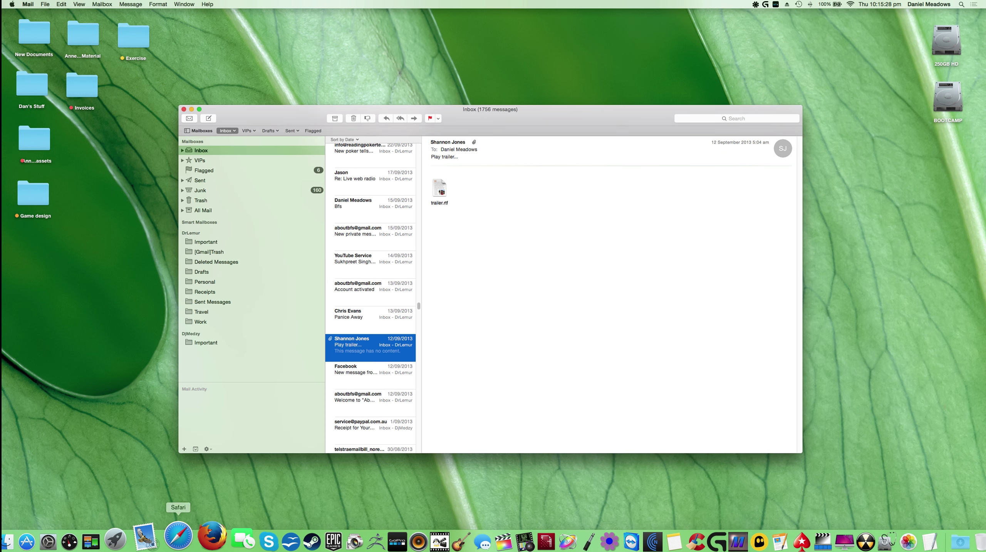
left_click(180, 542)
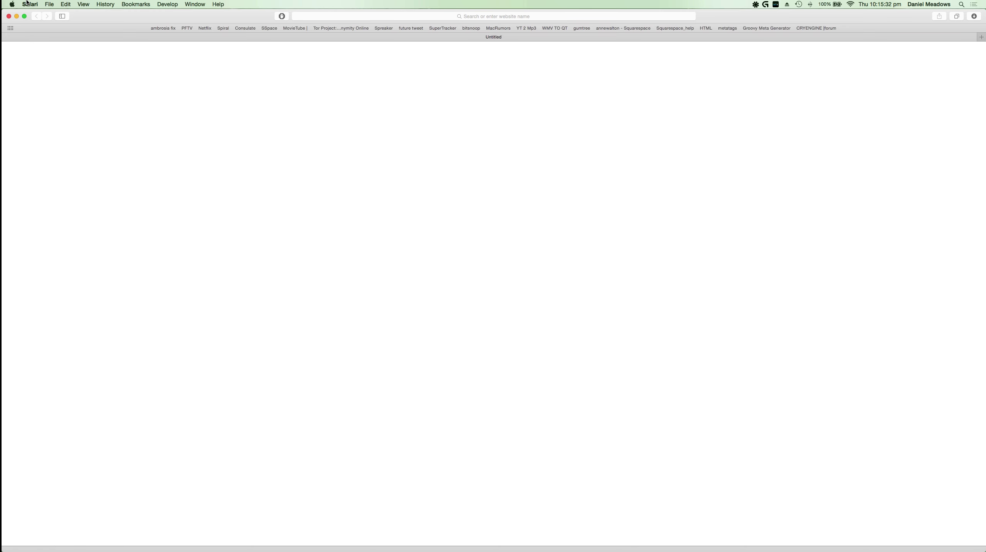
left_click(28, 3)
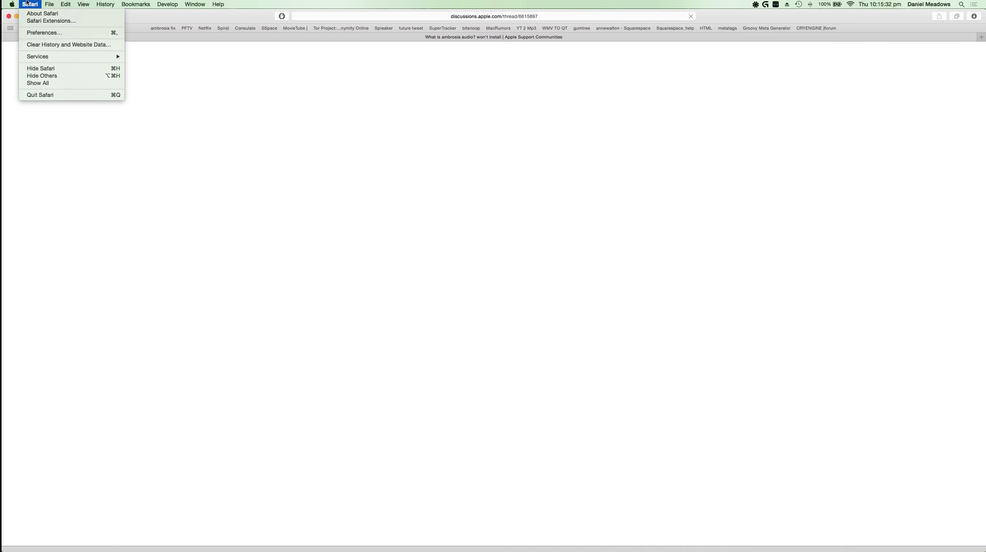
left_click(60, 94)
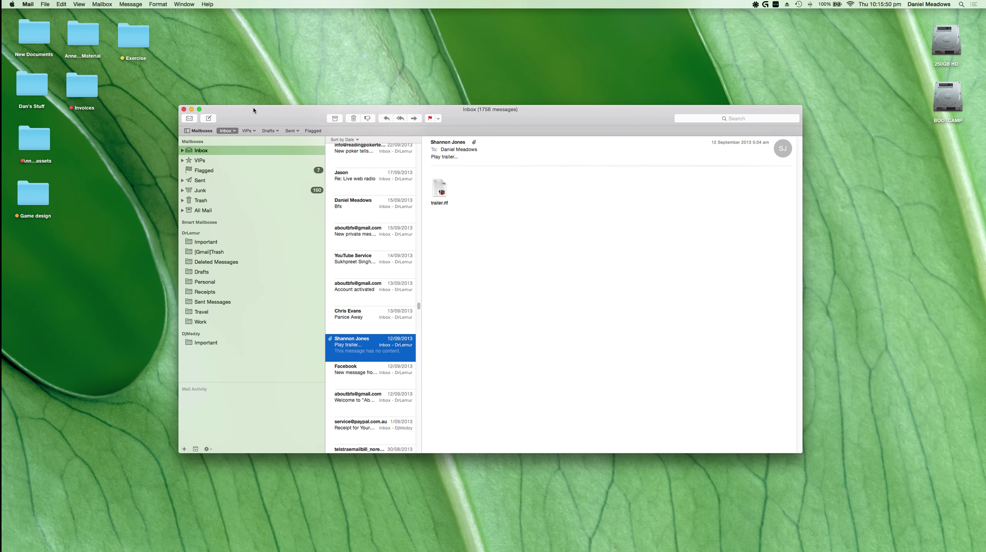
Reposition the Mail window, reselect the Inbox, and start Export Mailbox for it.
left_click_drag(252, 108, 214, 120)
left_click(170, 179)
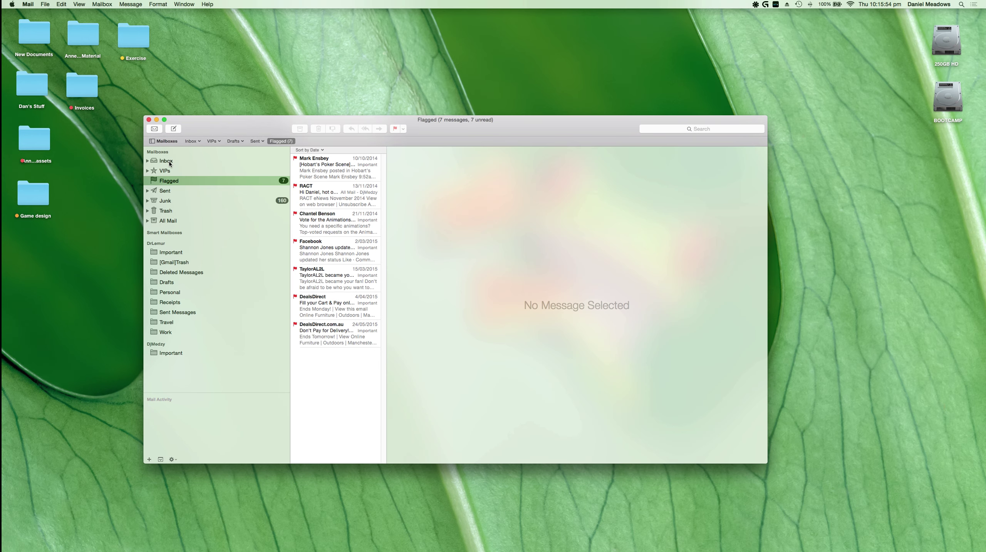
left_click(170, 162)
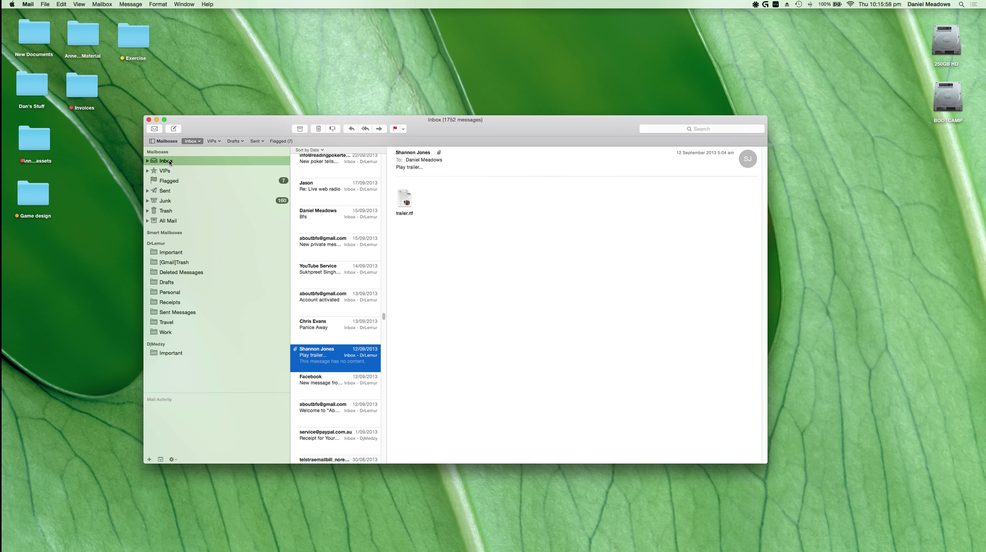
left_click(97, 4)
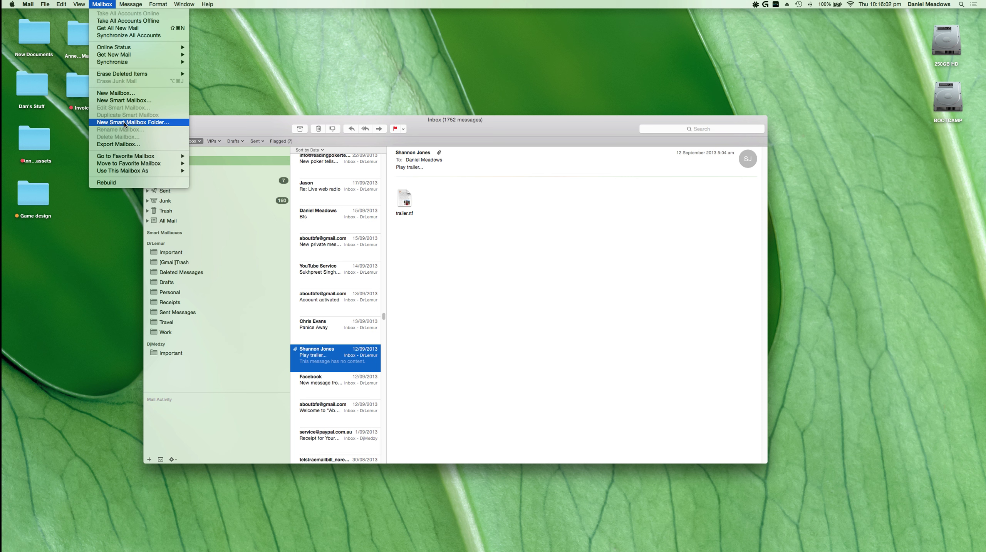
left_click(106, 146)
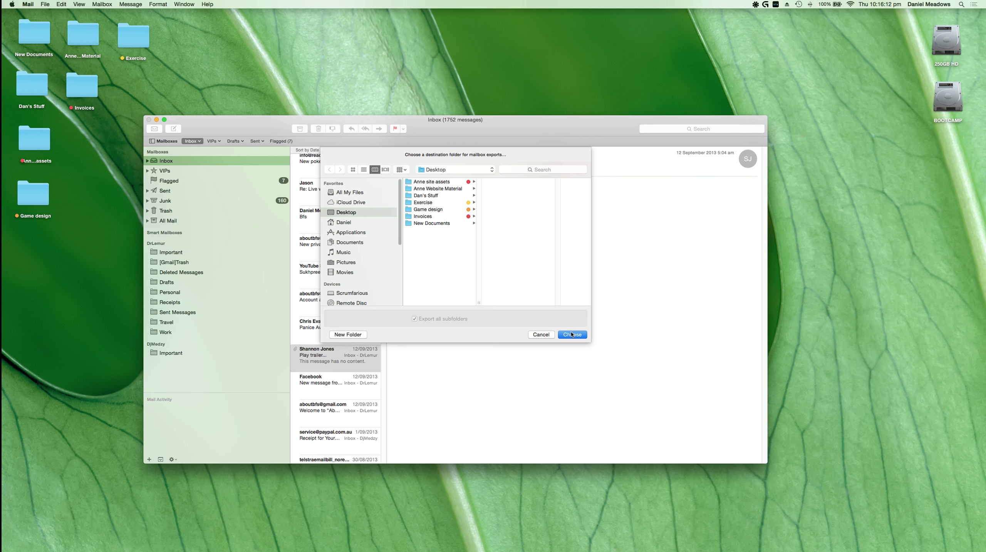
Export the Inbox to the Desktop as INBOX.mbox and reposition its icon.
left_click(572, 336)
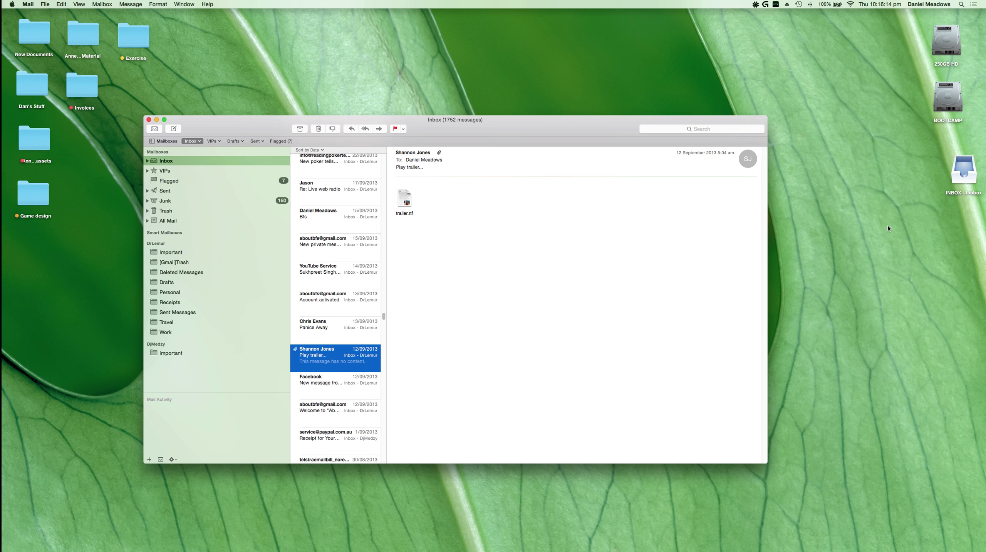
left_click_drag(965, 174, 924, 172)
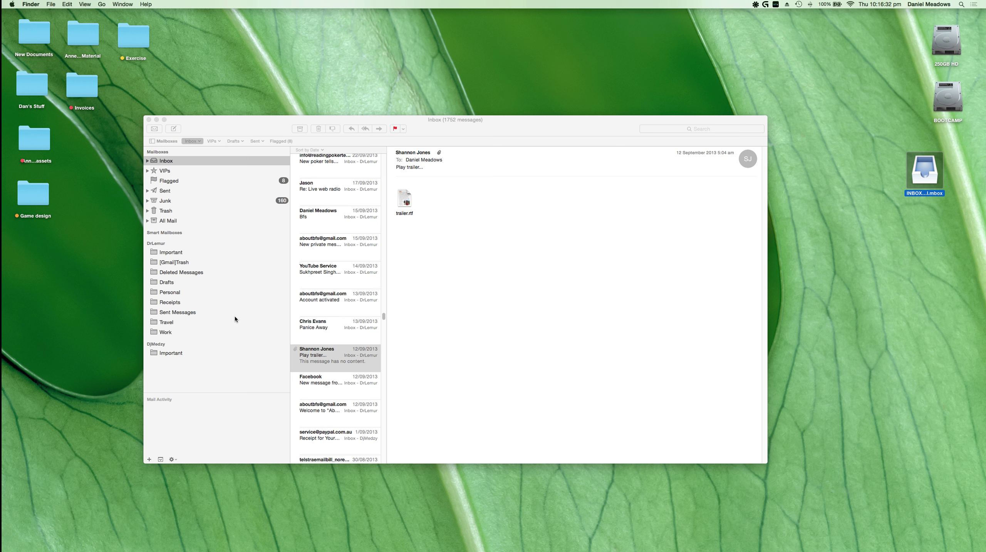
left_click(31, 4)
left_click(118, 37)
Bring Mail to the front and ask to quit it while the export runs.
left_click(238, 135)
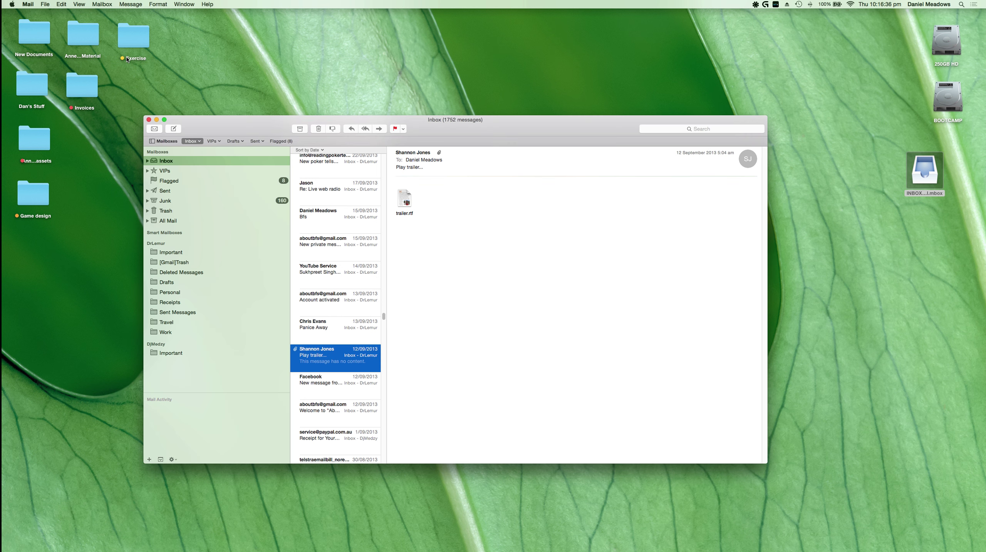
left_click(28, 4)
left_click(52, 95)
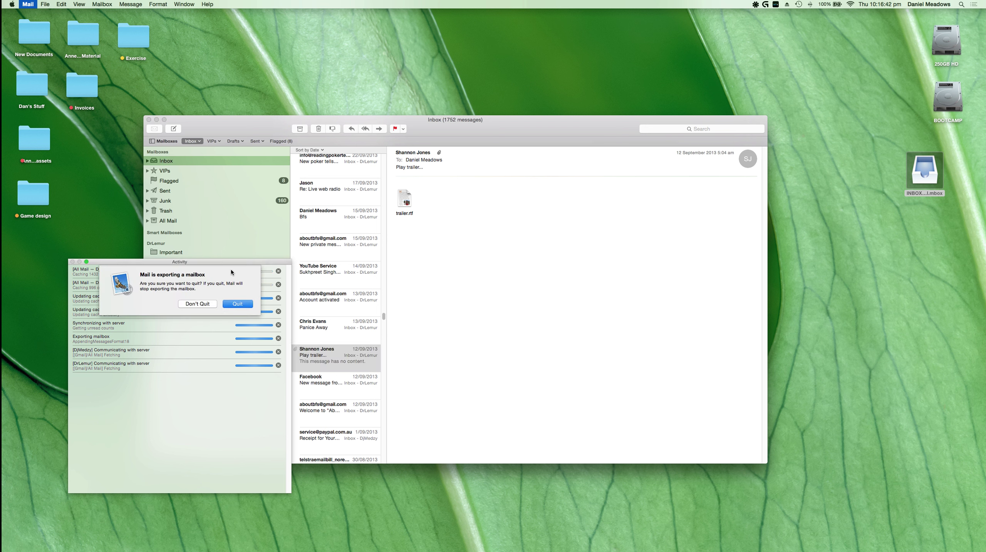
Quit Mail despite the running export and move INBOX.mbox lower on the desktop.
left_click(242, 306)
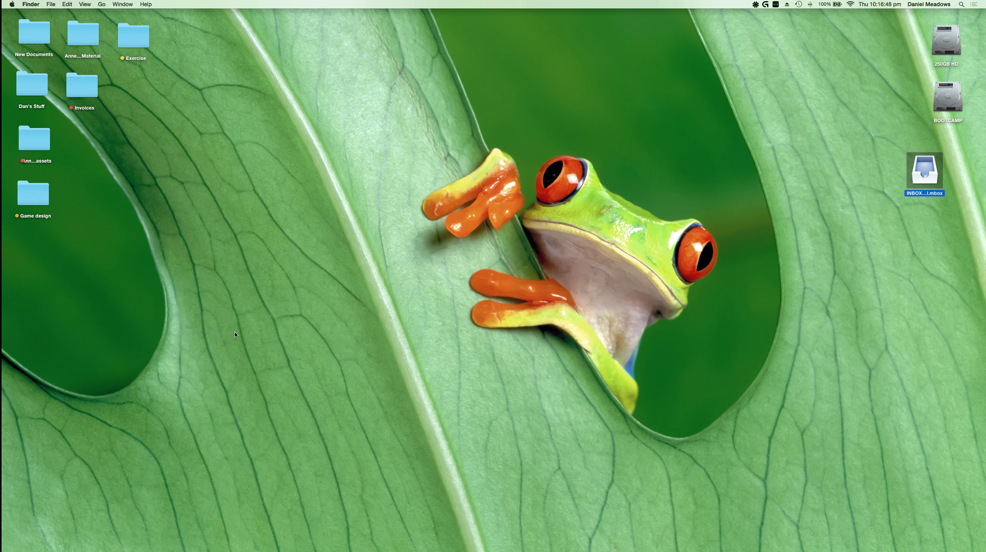
left_click_drag(918, 177, 933, 213)
left_click(858, 250)
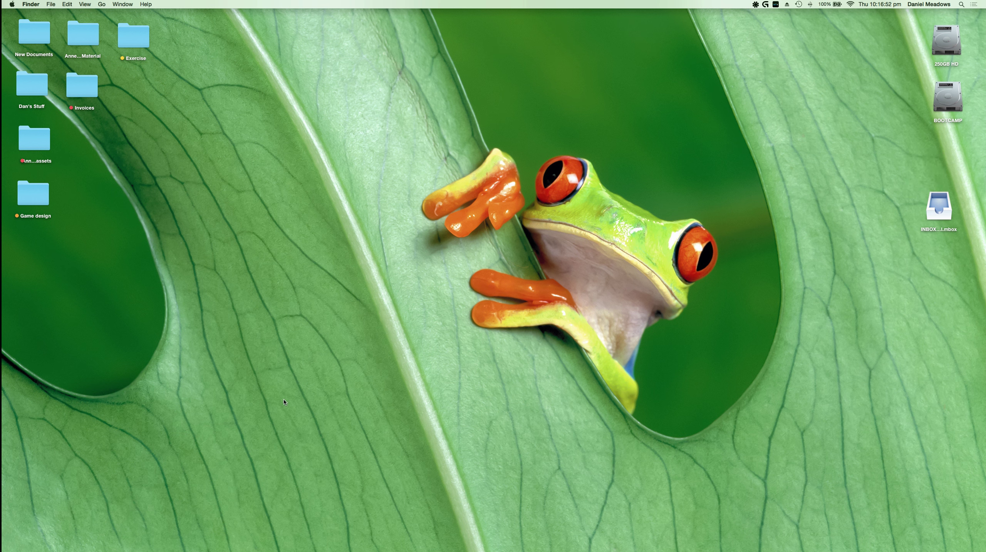
Relaunch Mail and close its Activity progress window.
mouse_move(195, 548)
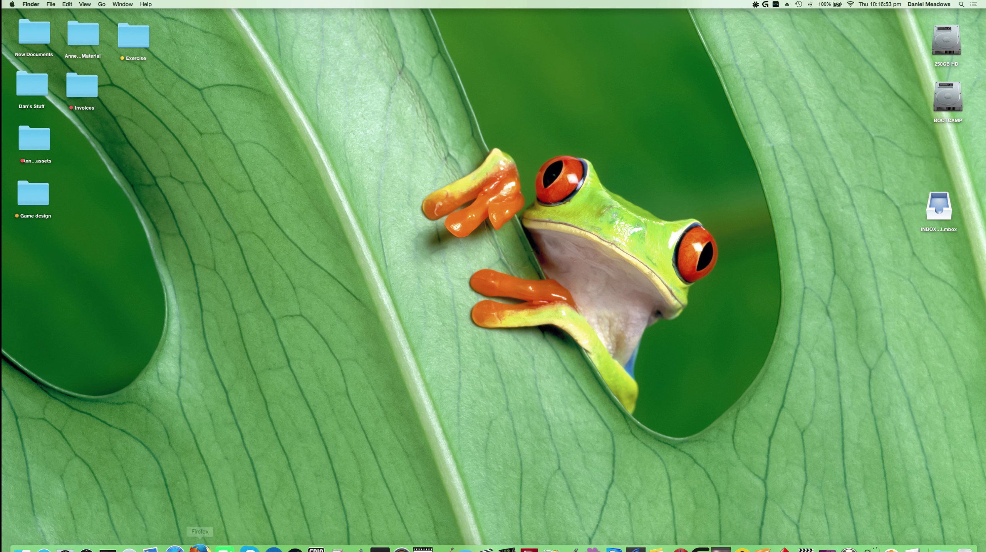
left_click(162, 548)
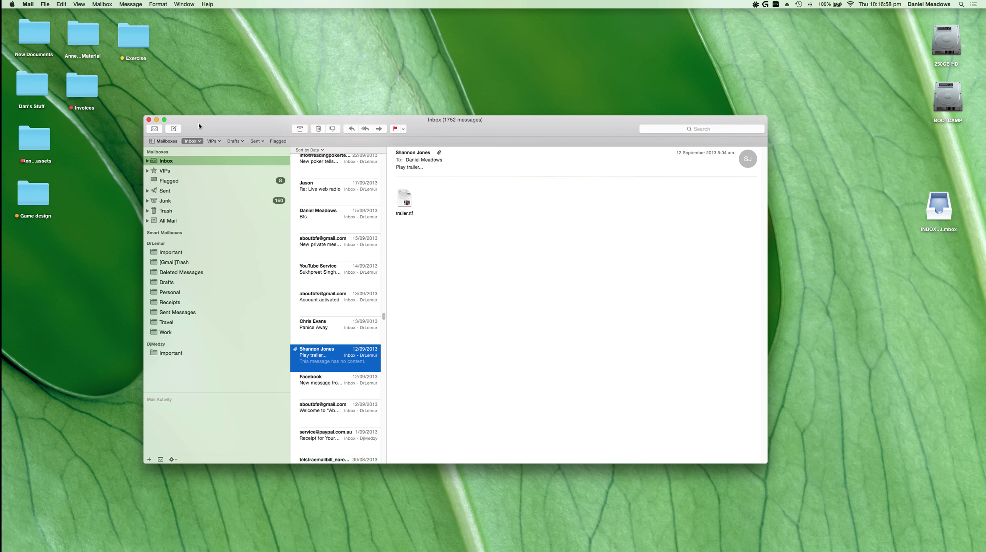
key("super+alt+0")
left_click(72, 261)
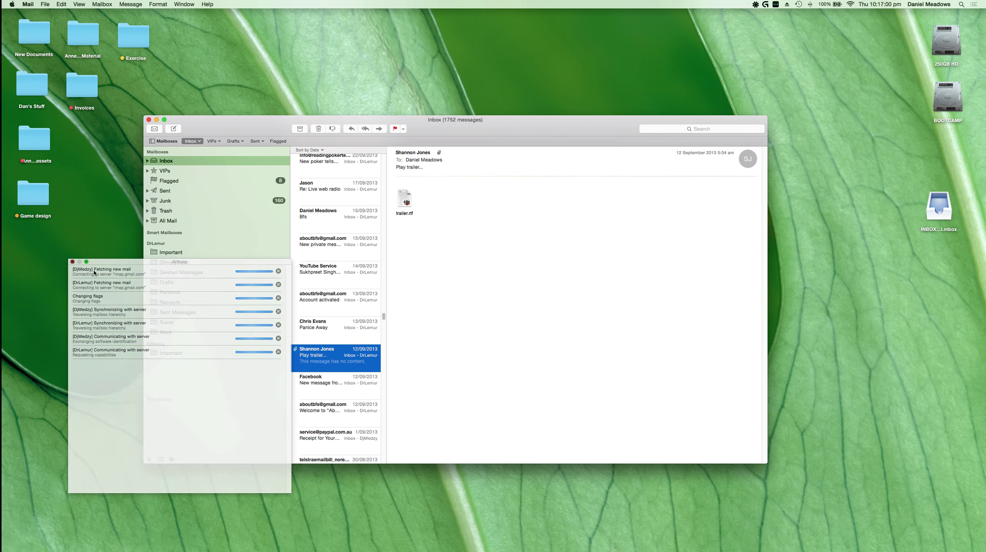
left_click(46, 3)
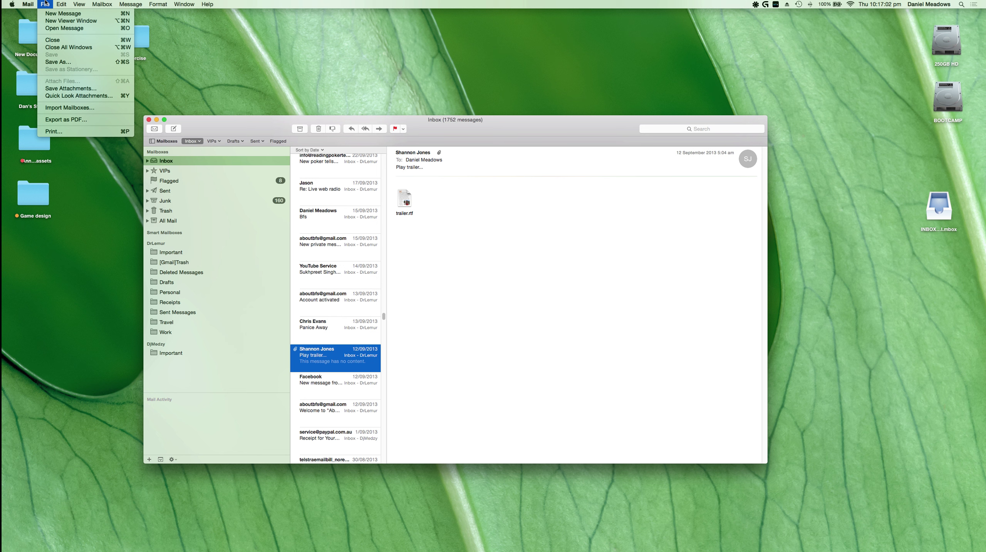
left_click(76, 109)
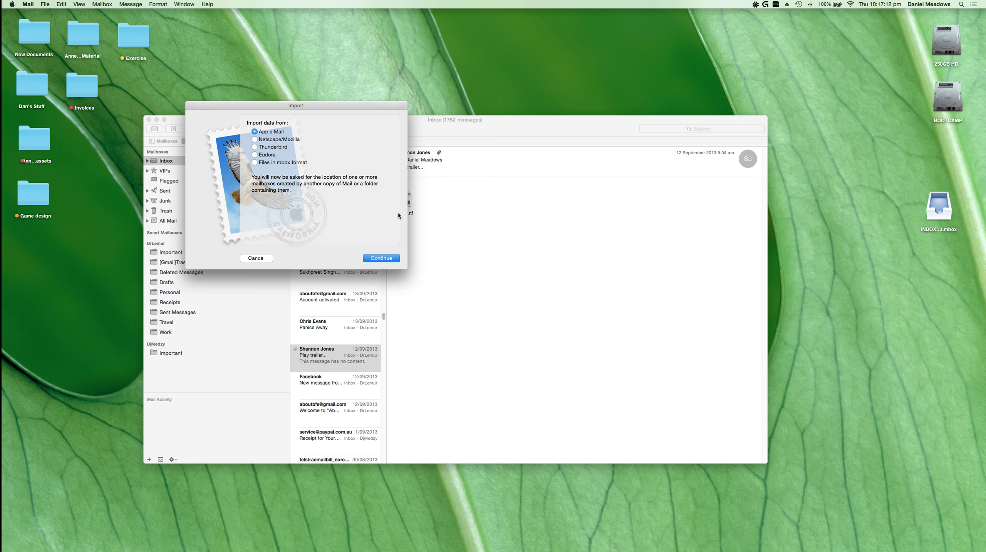
left_click(255, 162)
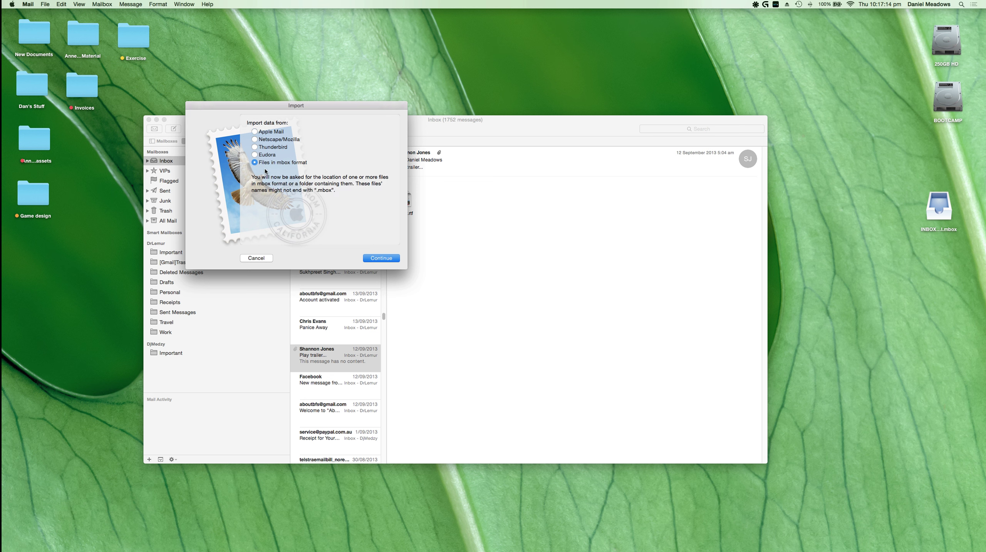
left_click(375, 259)
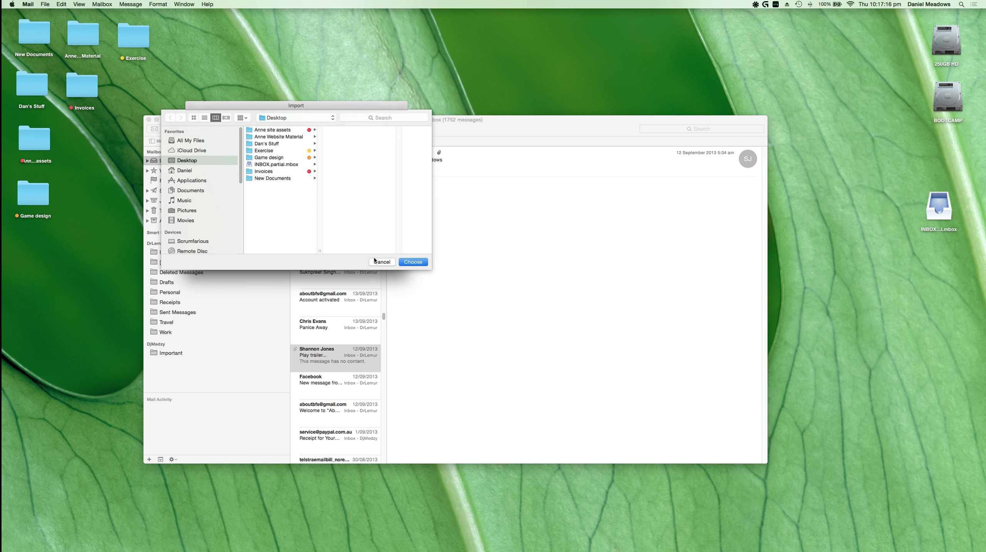
left_click(271, 165)
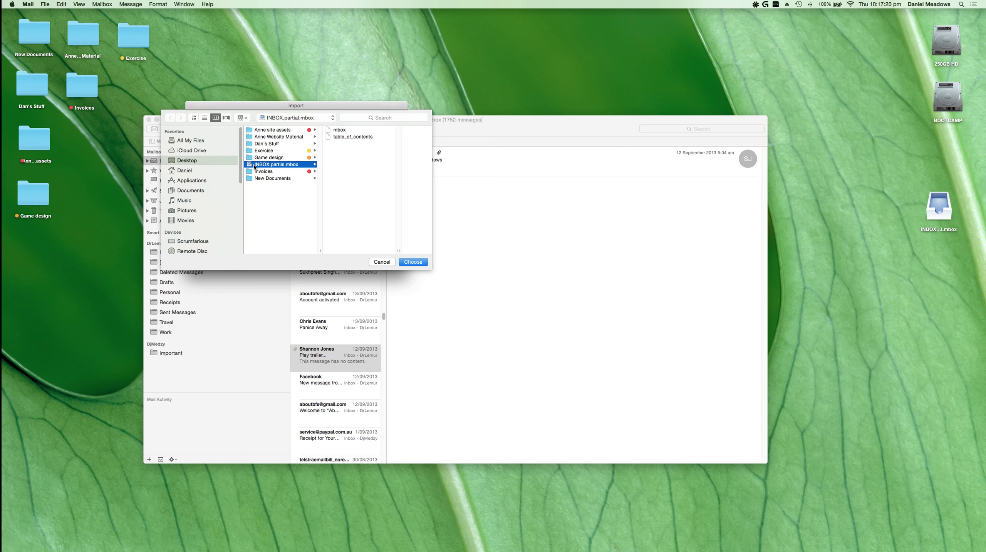
left_click(413, 262)
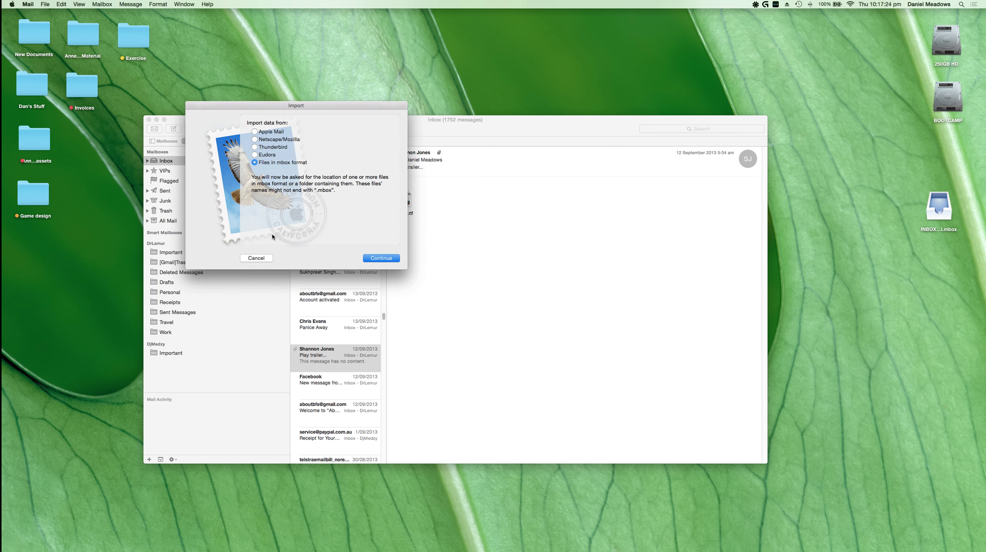
left_click(257, 259)
Quit Mail and permanently delete INBOX.mbox by trashing it and emptying the Trash.
left_click(44, 3)
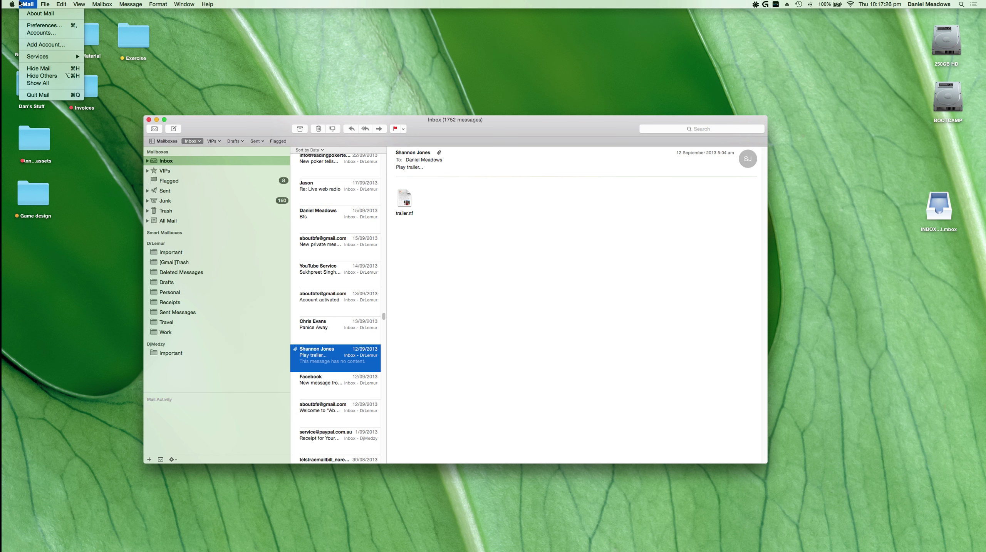
left_click(50, 96)
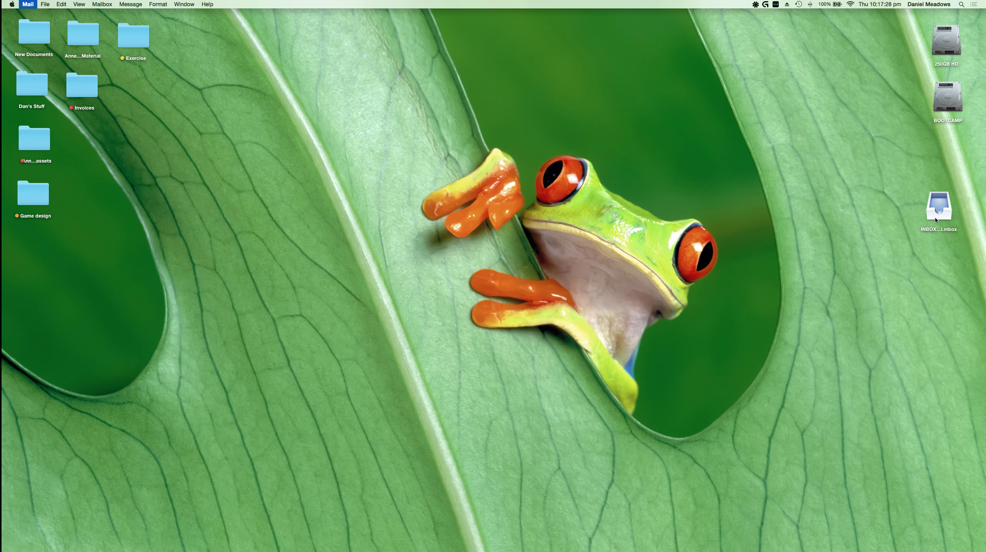
left_click_drag(935, 220, 959, 539)
right_click(950, 544)
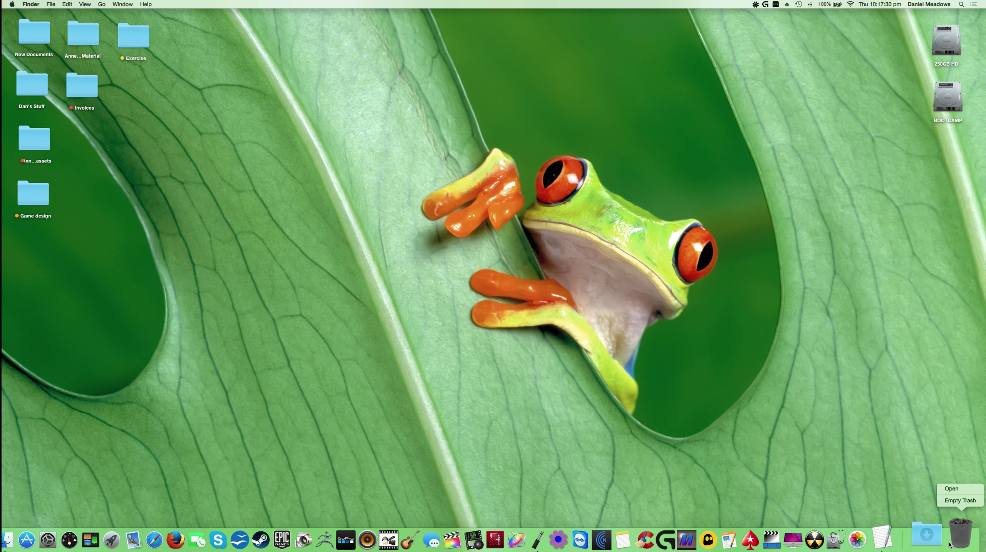
left_click(959, 501)
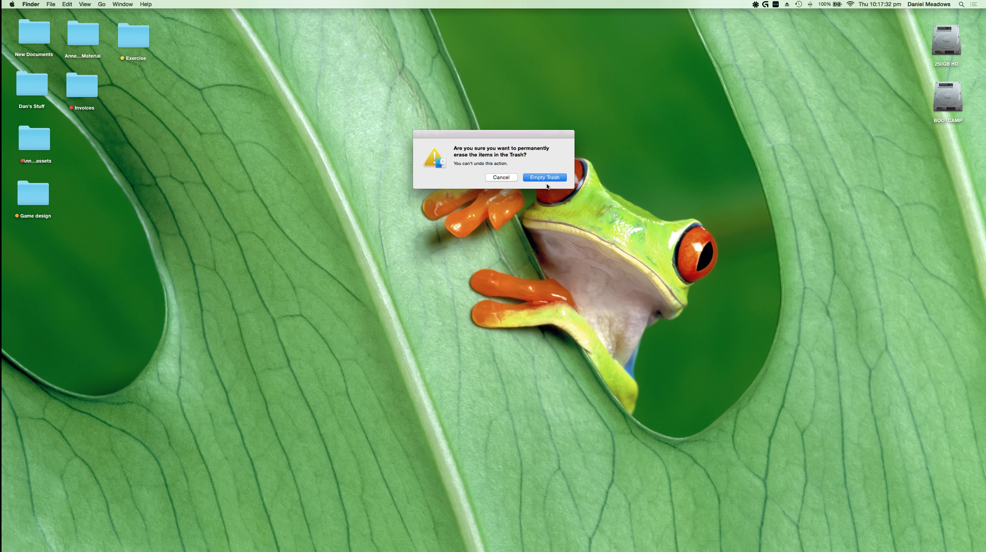
left_click(546, 177)
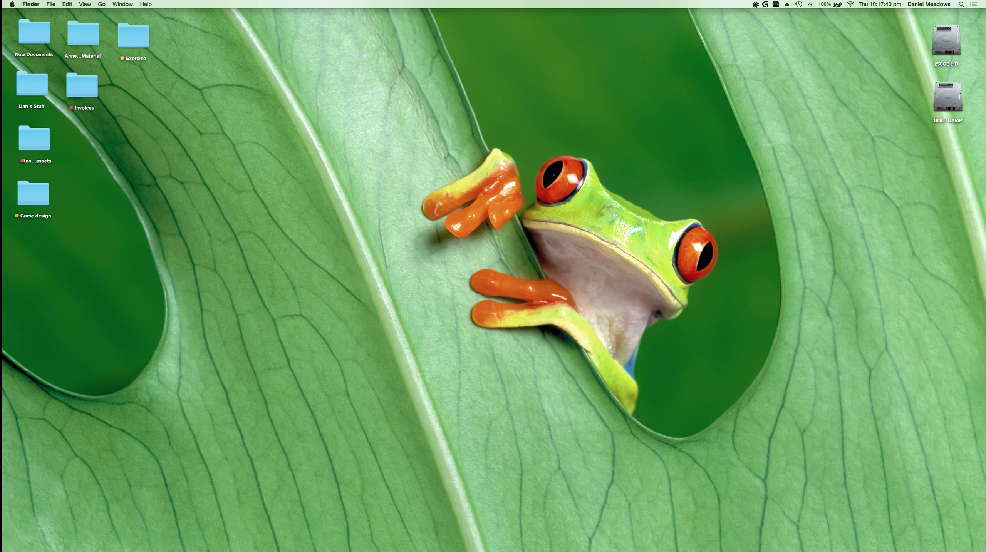
Relaunch Mail and hide it so only the desktop shows.
left_click(161, 545)
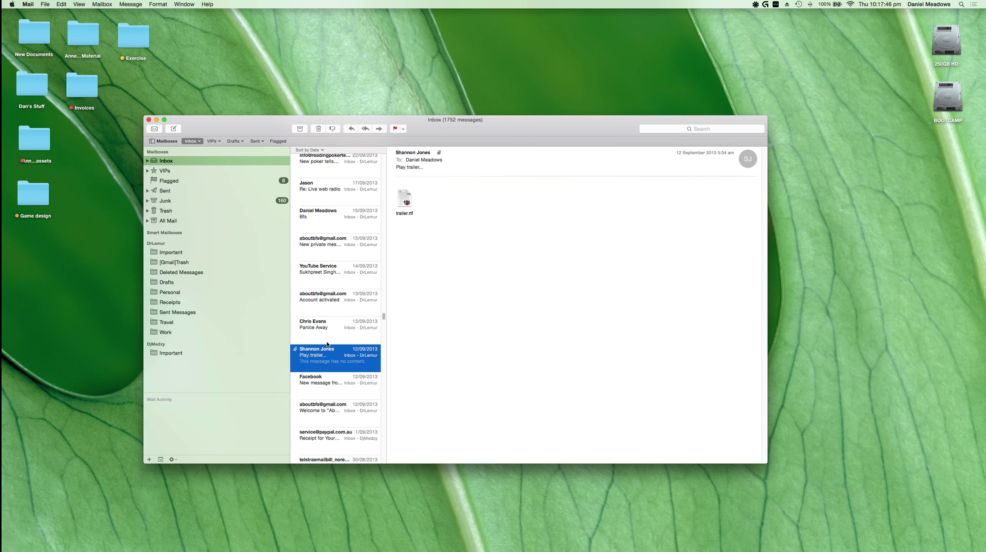
left_click(28, 4)
left_click(37, 95)
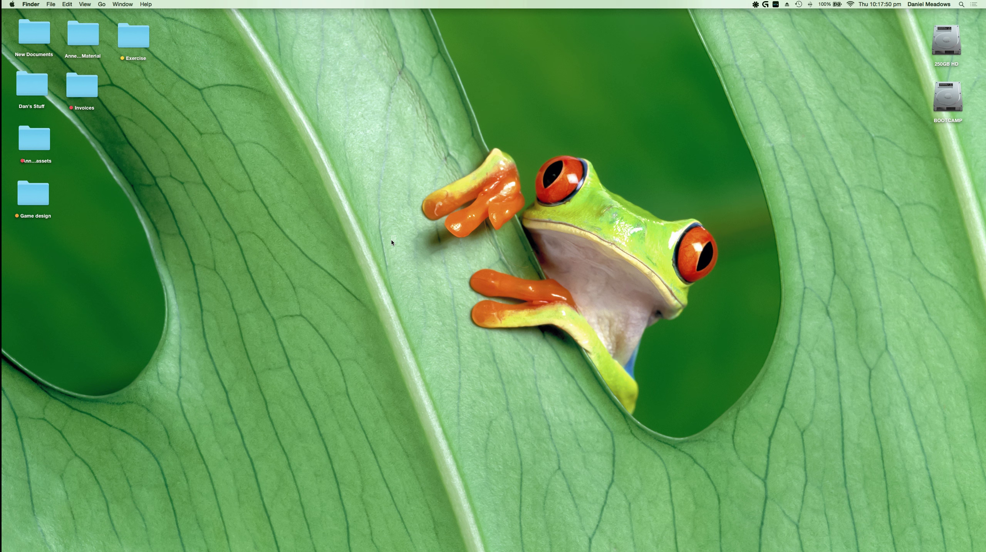